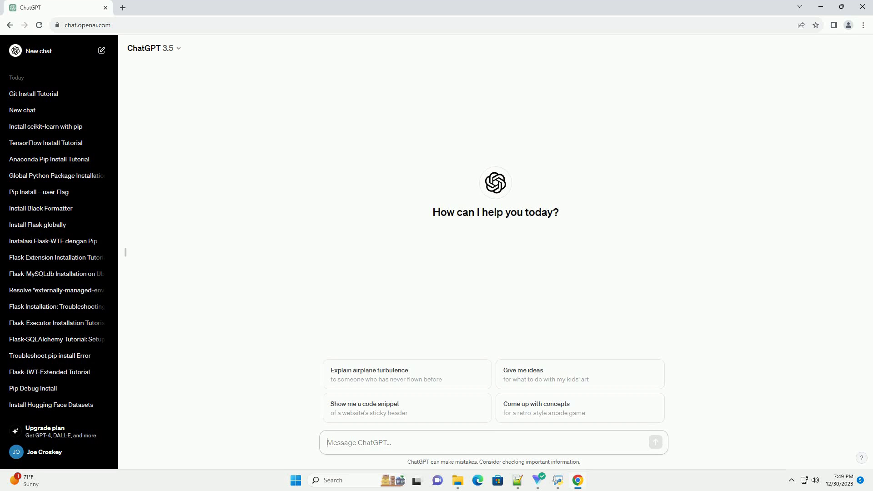
{"action": "type", "text": "write an informative tutorial about pip install huggingface cli with code example"}
Send ChatGPT the prompt requesting a pip install huggingface-cli tutorial with code examples
{"action": "key", "text": "Return"}
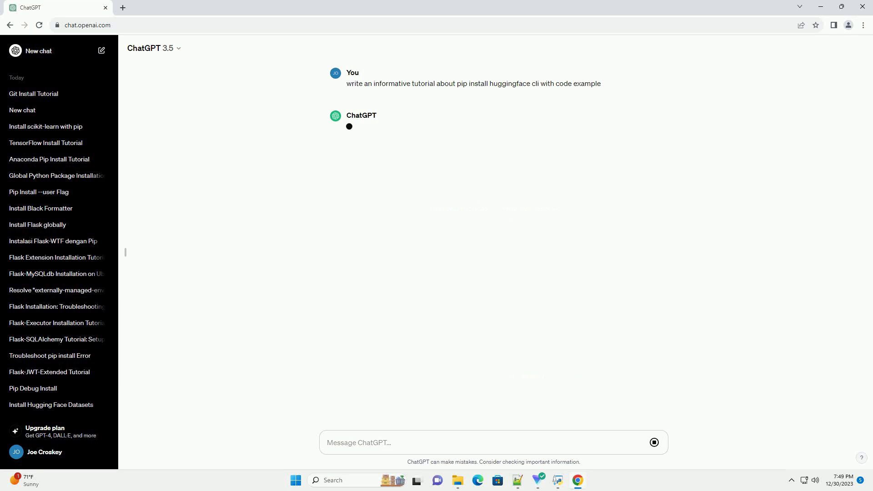